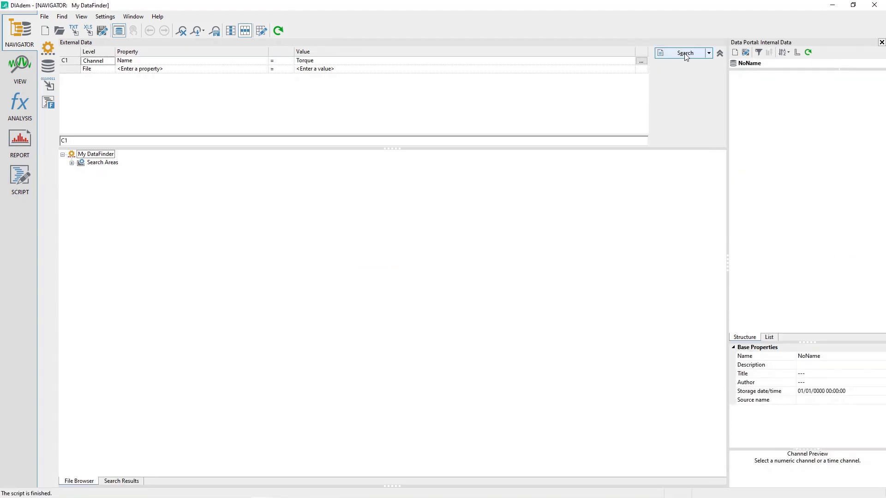
# - Run the Torque search and call up the load actions for the Example_data.tdm result
pyautogui.click(685, 53)
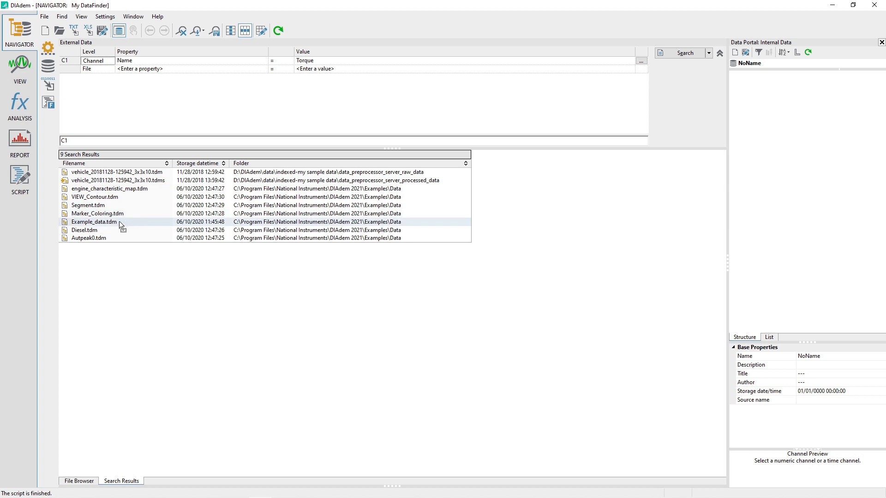
pyautogui.click(118, 221)
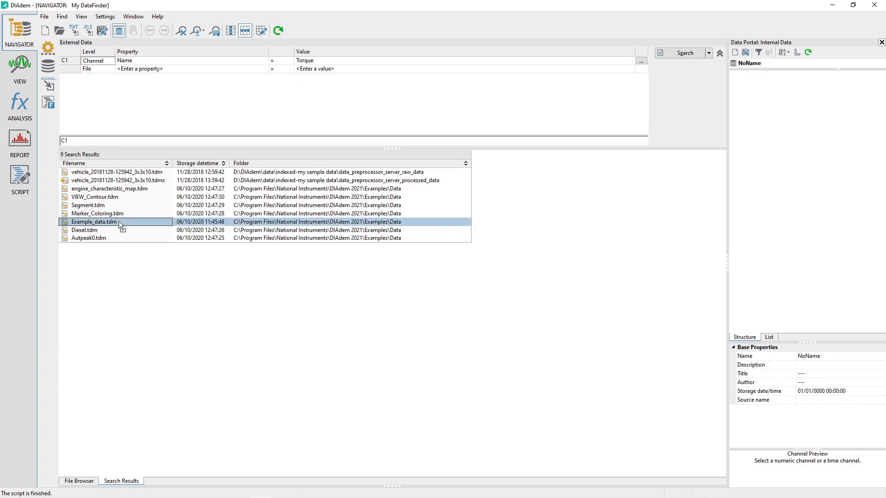
pyautogui.rightClick(118, 221)
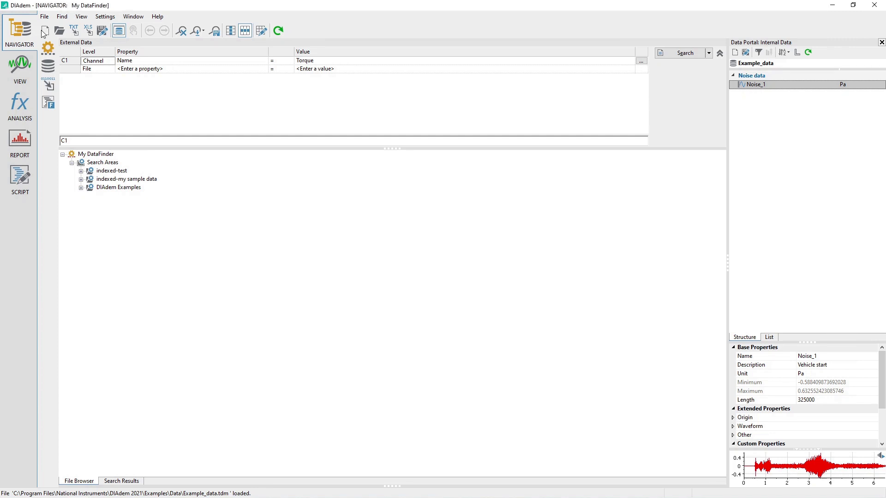
# - Clear the Data Portal and choose Example_data.tdm in the Open dialog, filtered to TDM files
pyautogui.click(45, 31)
pyautogui.press('Escape')
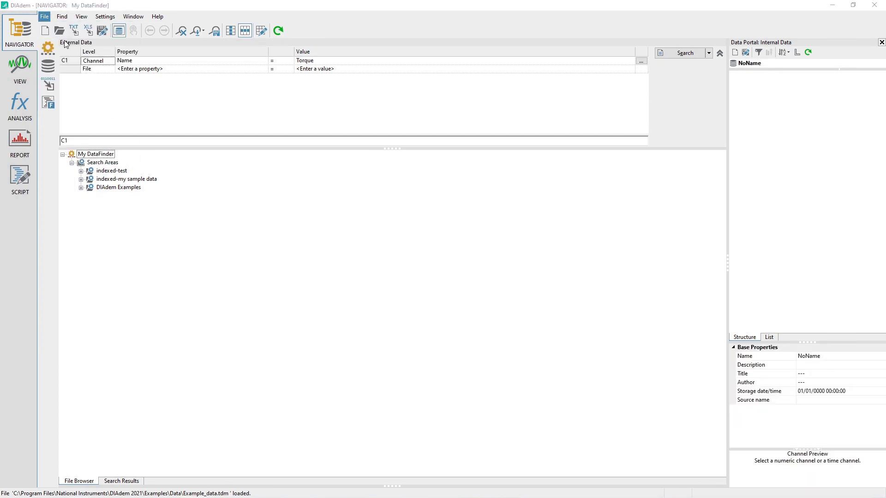
pyautogui.hotkey('ctrl', 'o')
pyautogui.click(414, 260)
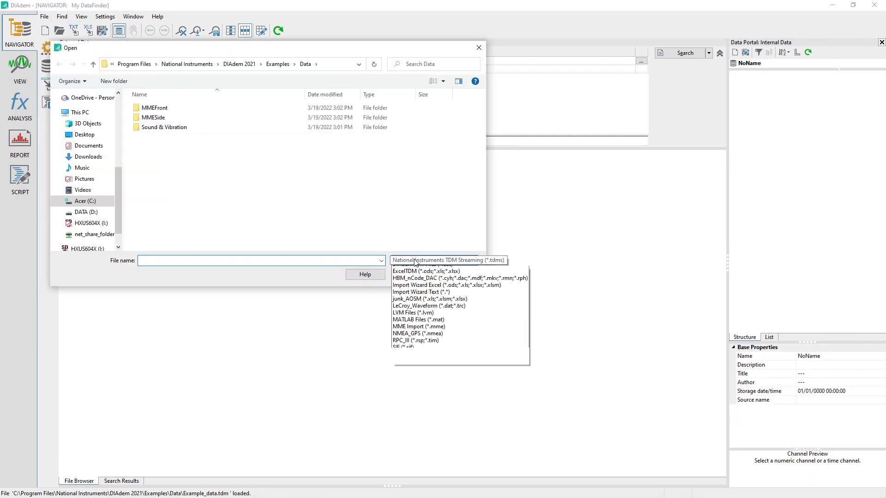
pyautogui.click(423, 271)
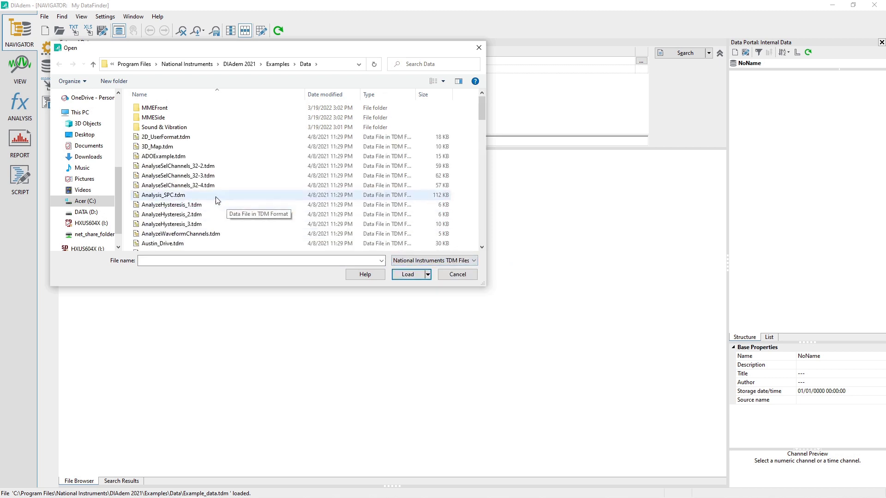
pyautogui.moveTo(481, 114); pyautogui.dragTo(481, 159)
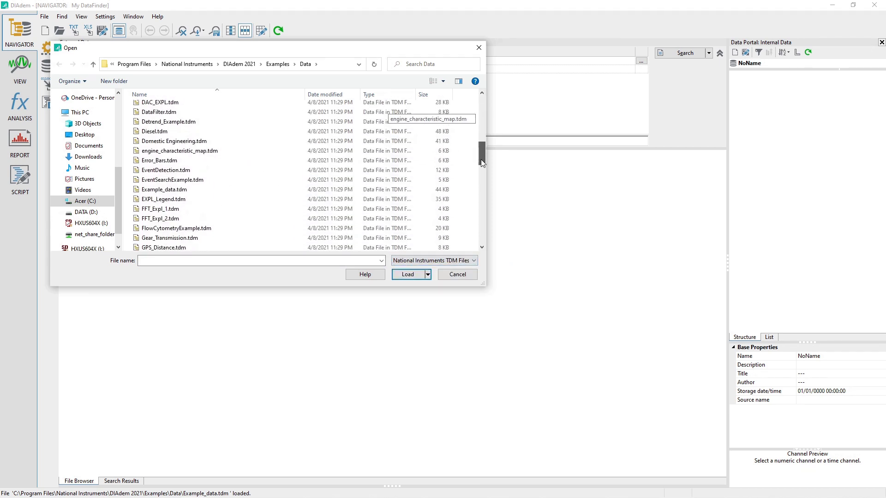
pyautogui.click(183, 190)
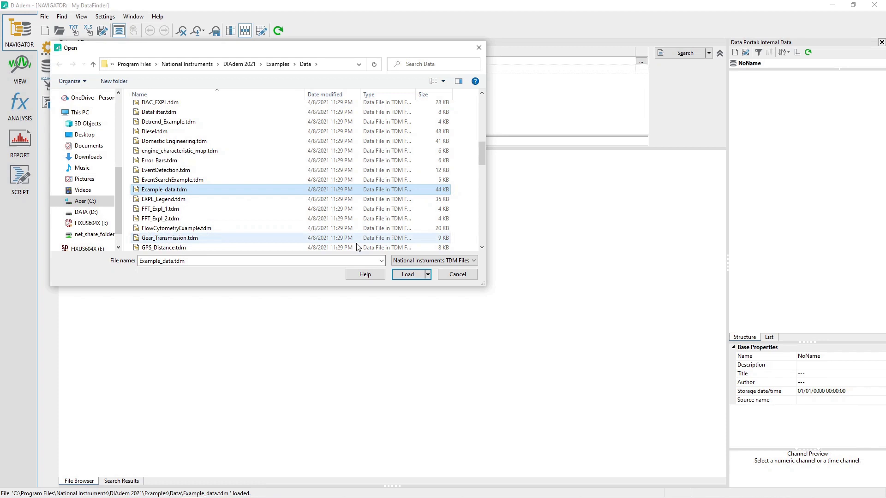
# - Selectively load only Noise_1 from the Noise data group and view its properties
pyautogui.click(428, 274)
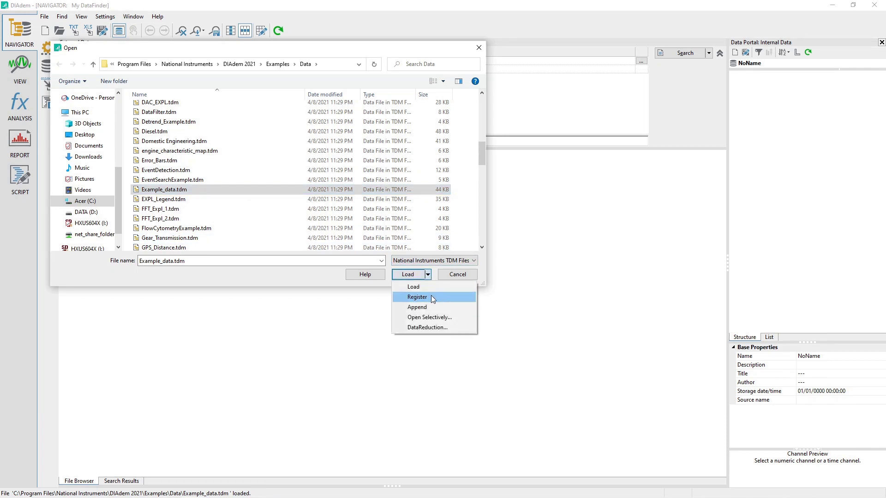
pyautogui.click(451, 317)
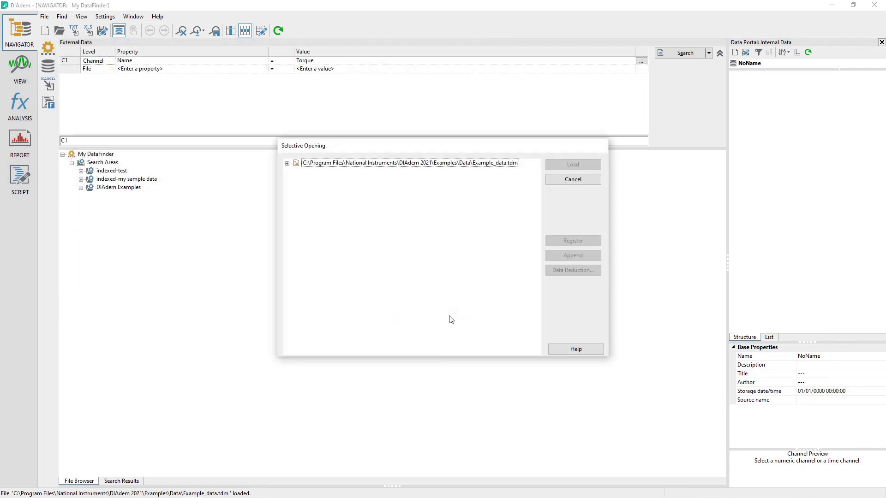
pyautogui.click(286, 163)
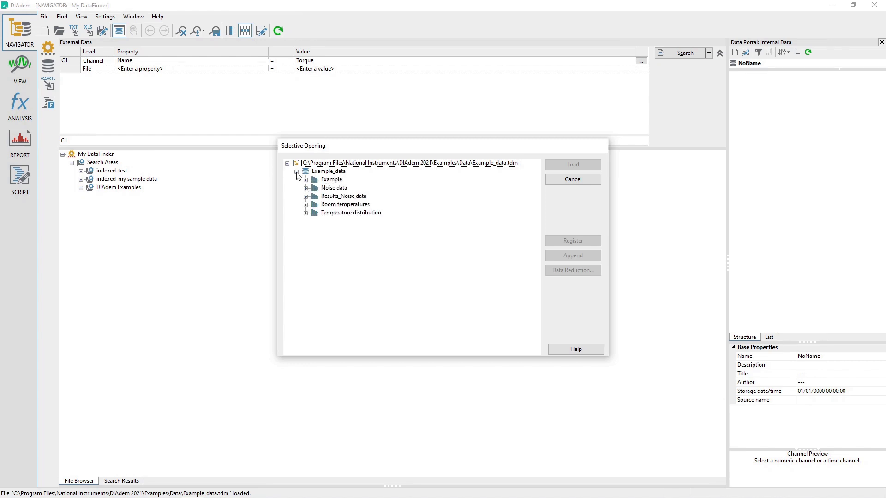
pyautogui.click(305, 188)
pyautogui.click(339, 196)
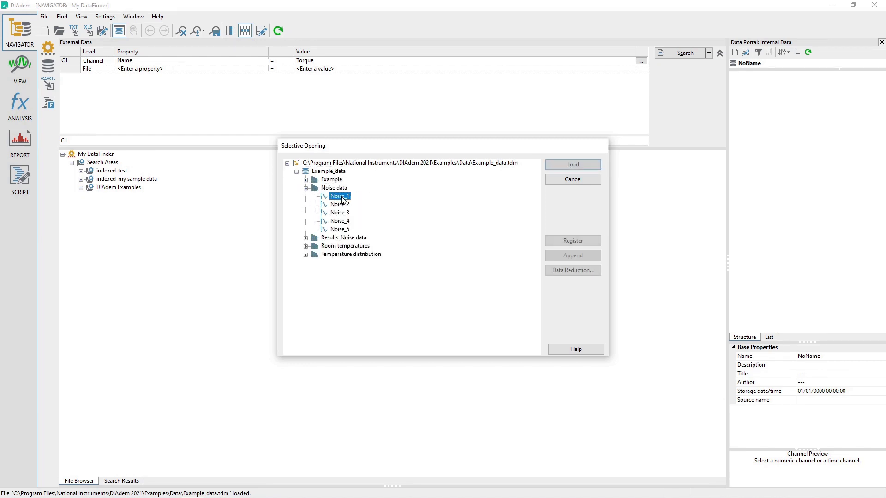
pyautogui.click(556, 170)
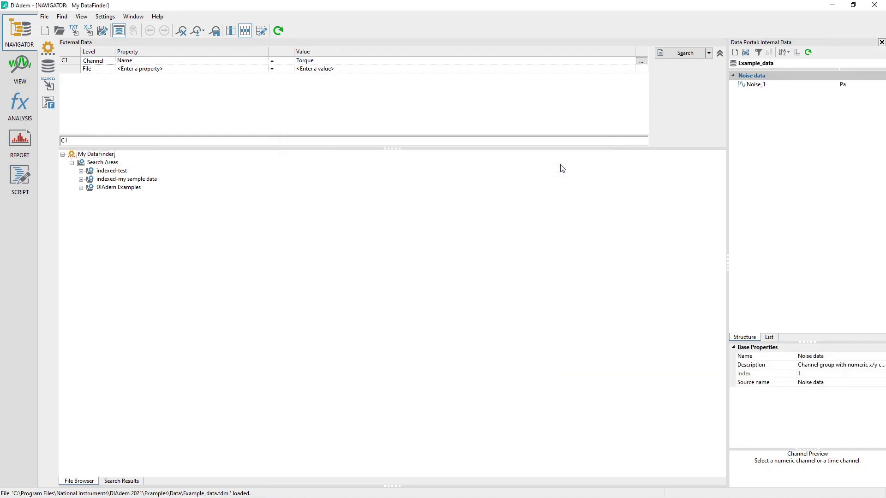
pyautogui.click(754, 85)
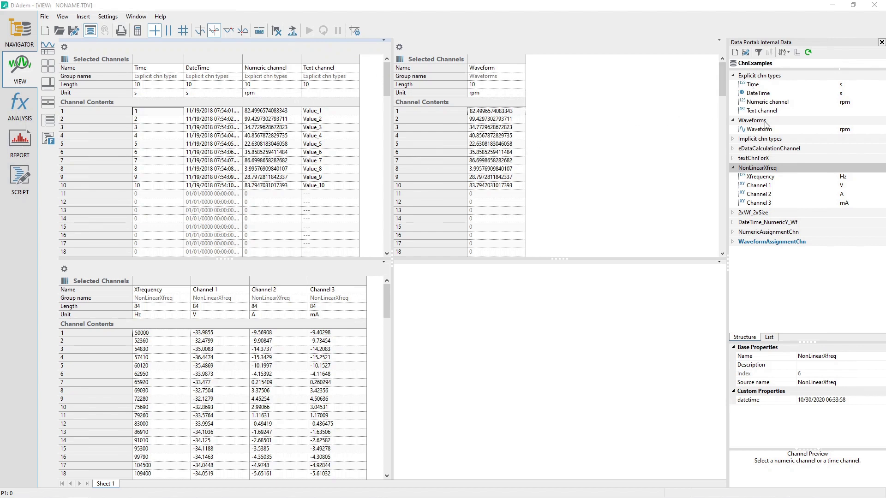
pyautogui.click(759, 178)
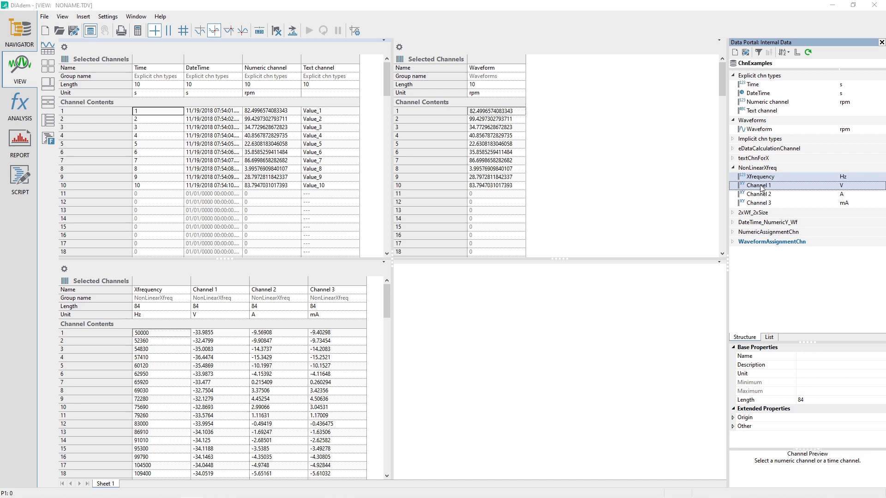
pyautogui.moveTo(759, 177); pyautogui.dragTo(767, 206)
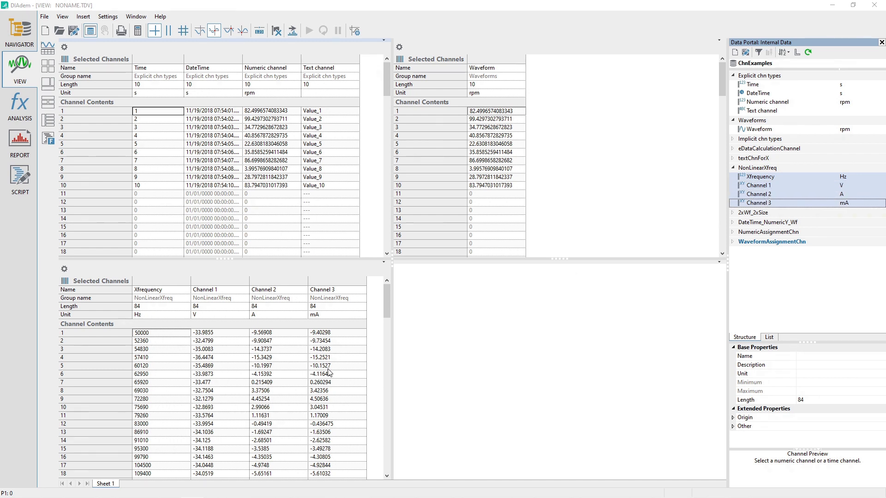
pyautogui.click(758, 177)
pyautogui.keyDown('shift'); pyautogui.click(762, 196); pyautogui.keyUp('shift')
pyautogui.click(761, 168)
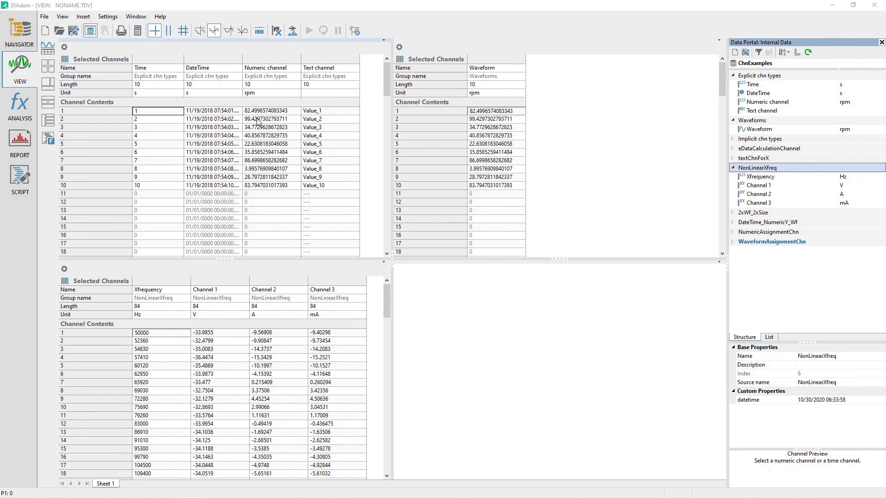
pyautogui.moveTo(259, 111); pyautogui.dragTo(266, 168)
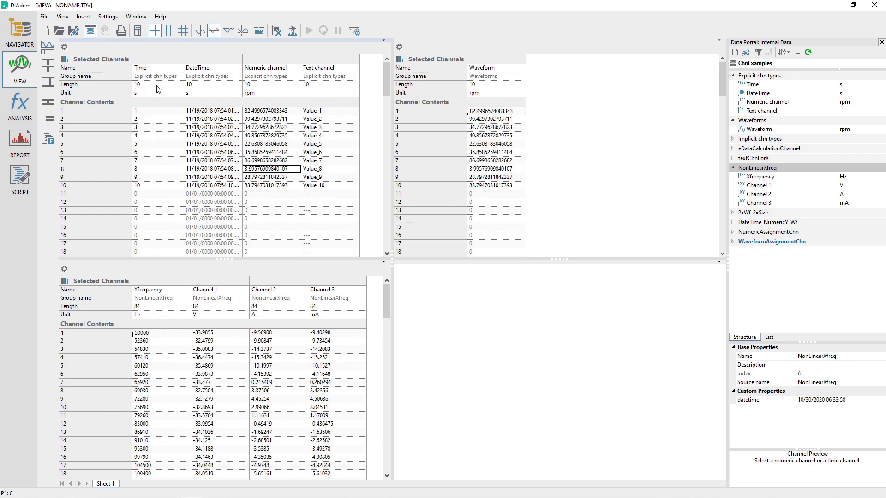
# - Step through the Time channel values in the channel table down to row 10
pyautogui.click(144, 113)
pyautogui.click(149, 127)
pyautogui.click(150, 144)
pyautogui.click(147, 163)
pyautogui.click(148, 187)
# - Browse the DateTime values, then show the Waveform channel's properties: unit rpm, length 10
pyautogui.click(205, 123)
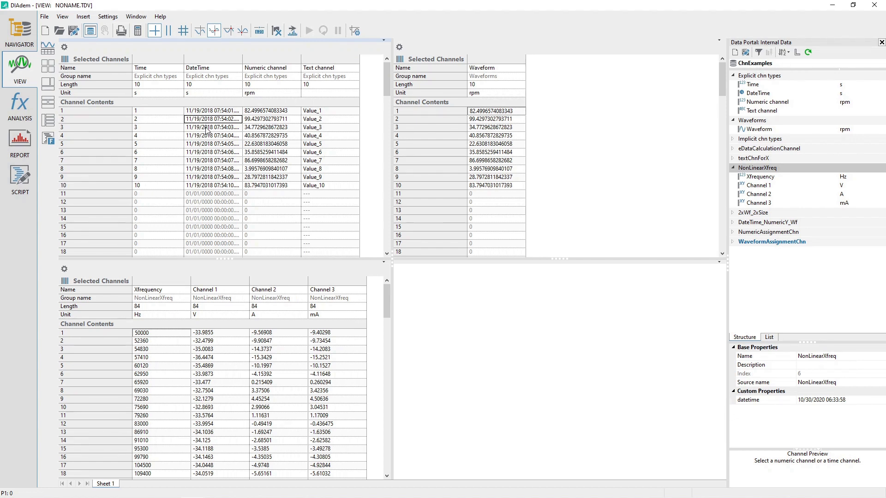
pyautogui.click(208, 128)
pyautogui.click(212, 144)
pyautogui.click(760, 130)
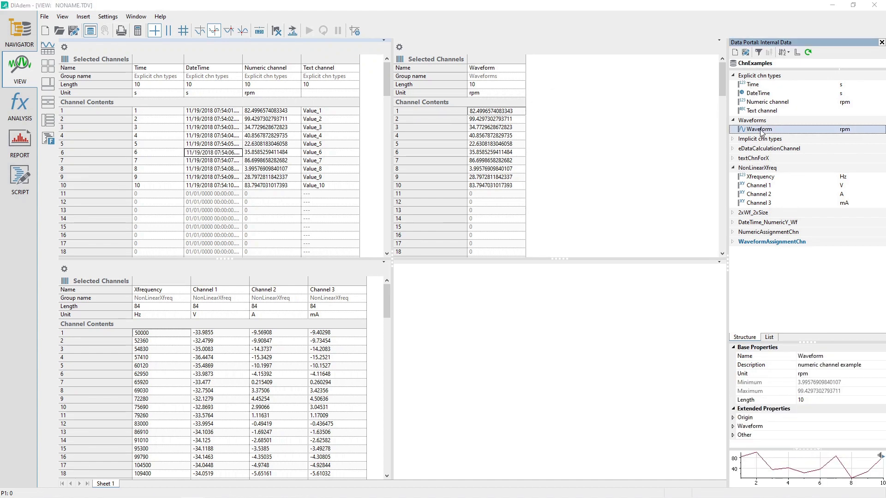